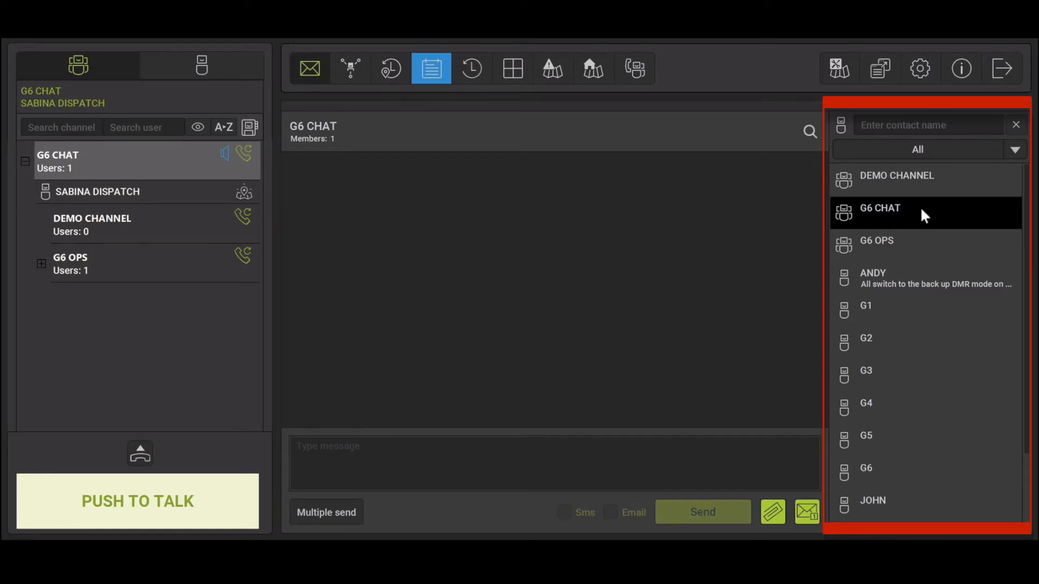
# - Clear the contact search and send 'Test message' to the G6 CHAT group
pyautogui.click(930, 124)
pyautogui.write('sa')
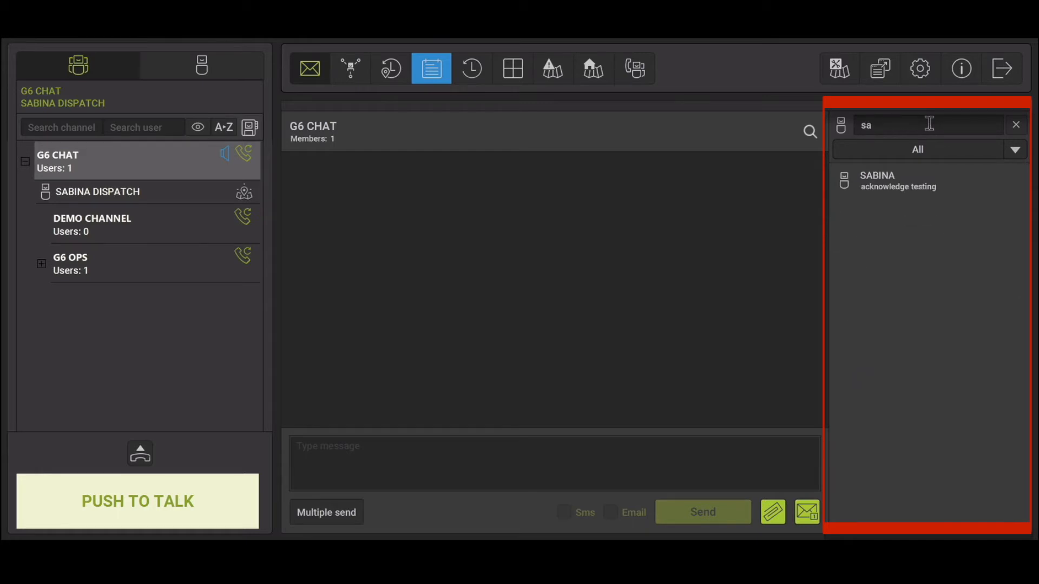
pyautogui.press('BackSpace')
pyautogui.press('BackSpace')
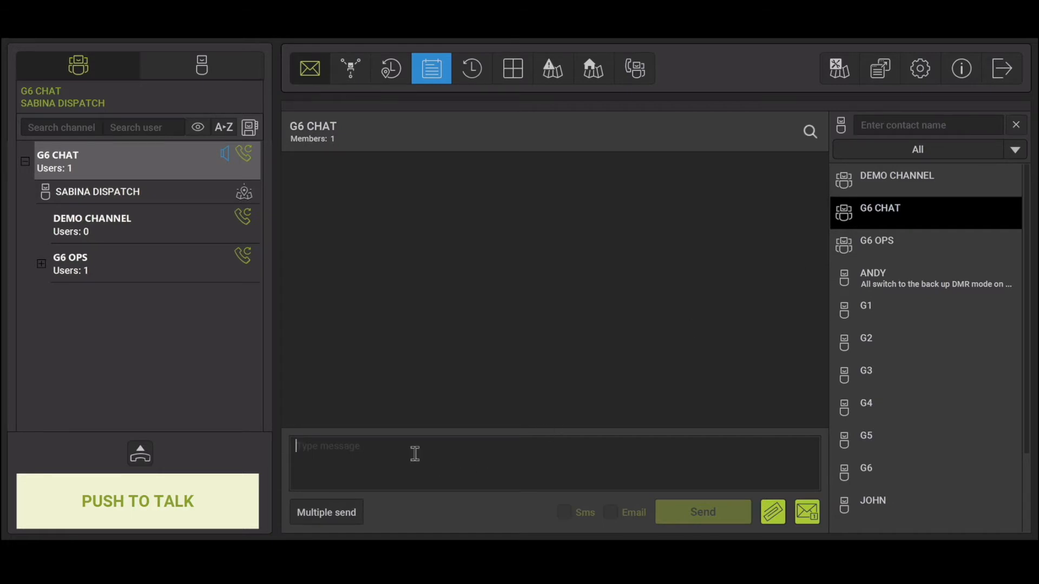
pyautogui.write('Test me')
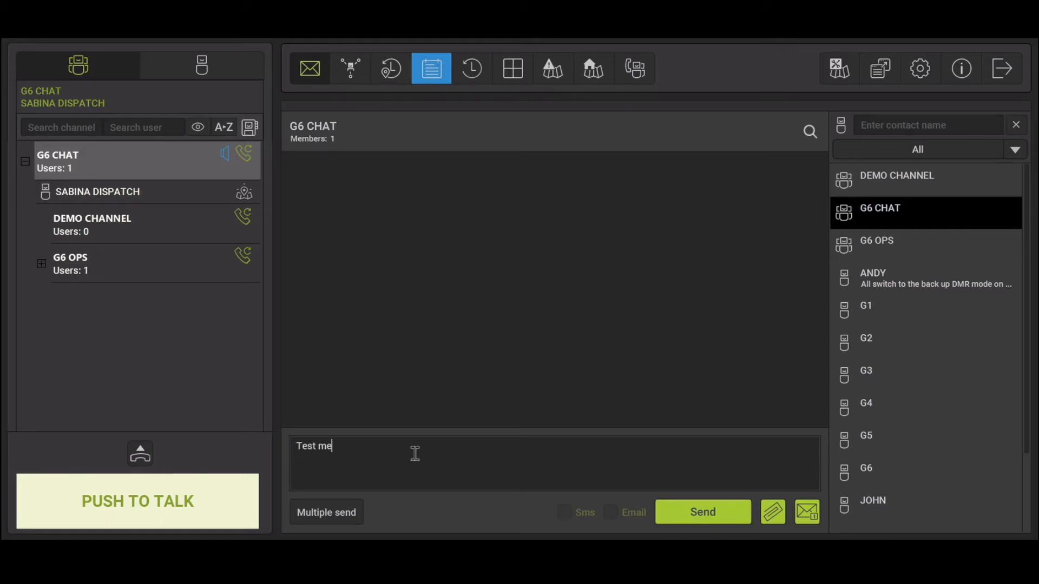
pyautogui.write('ssage')
pyautogui.press('Return')
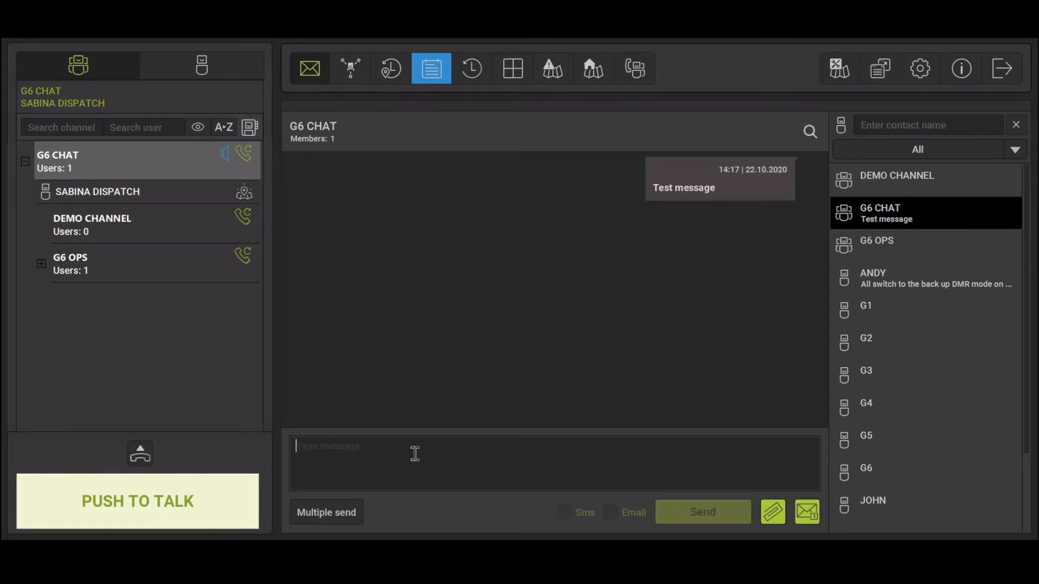
pyautogui.click(773, 512)
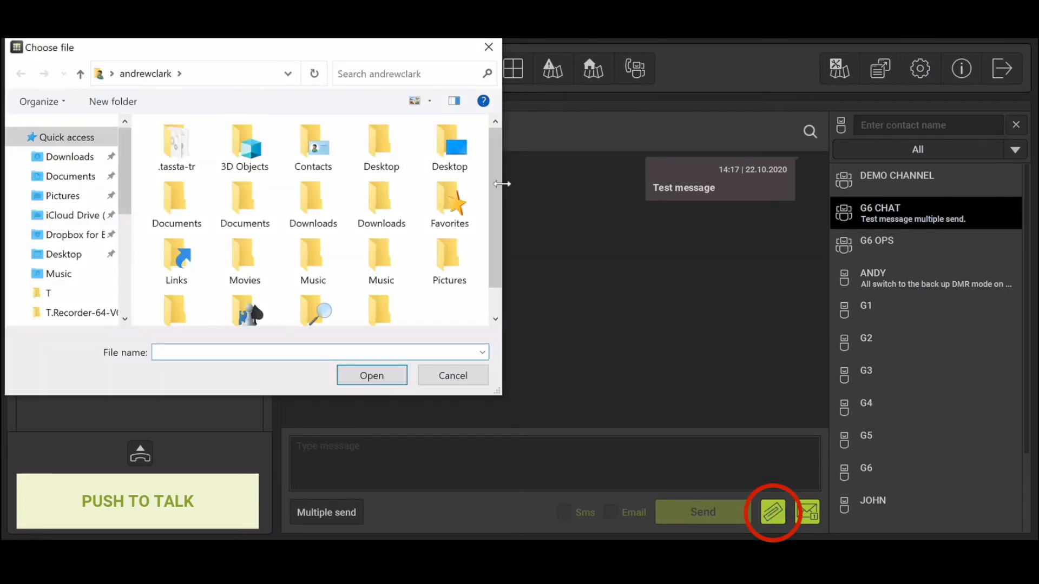
pyautogui.click(489, 50)
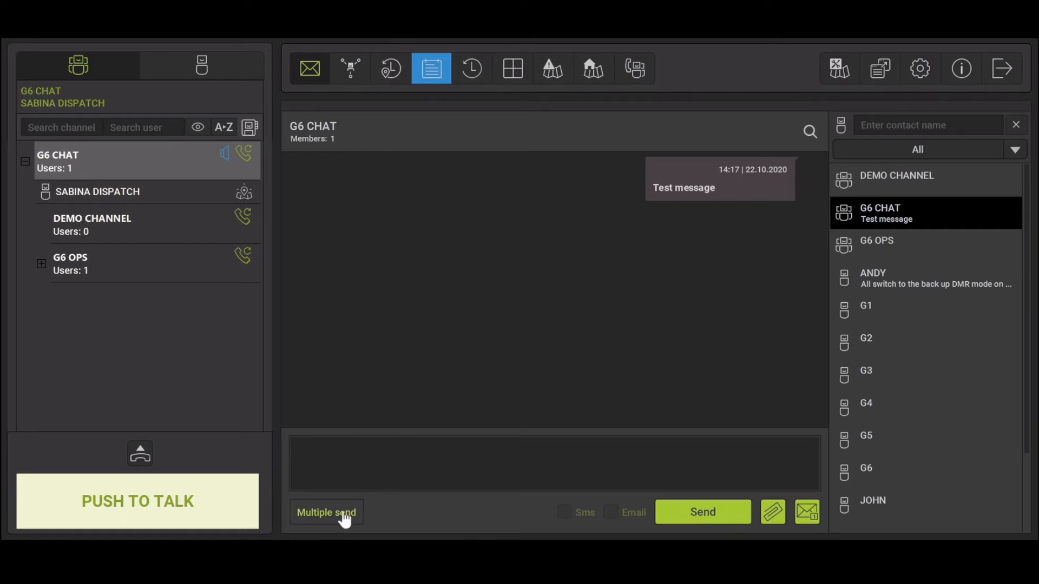
# - Add SABINA and G6 CHAT as recipients in the Multiple send composer
pyautogui.click(327, 512)
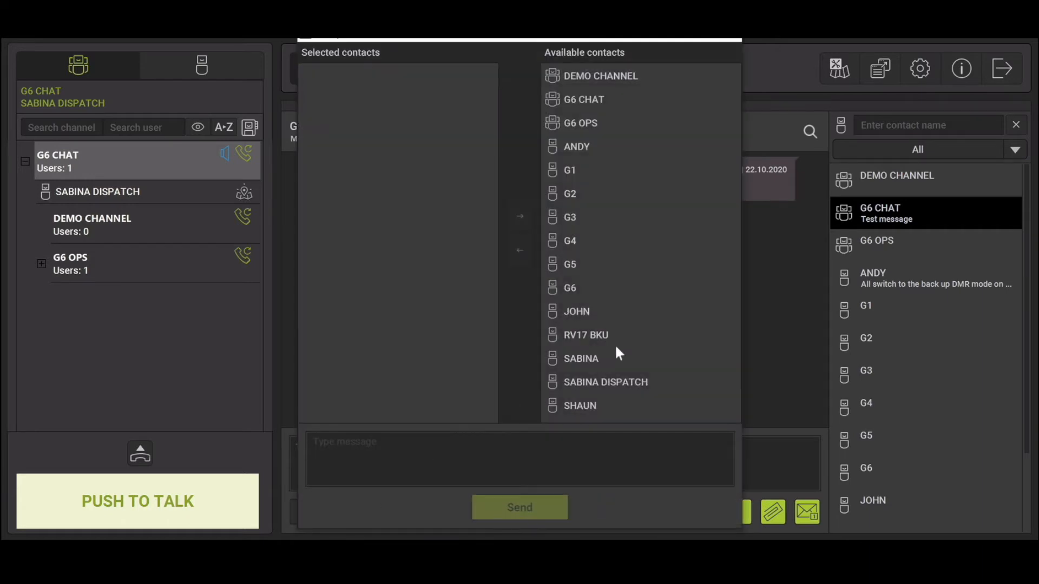
pyautogui.click(575, 363)
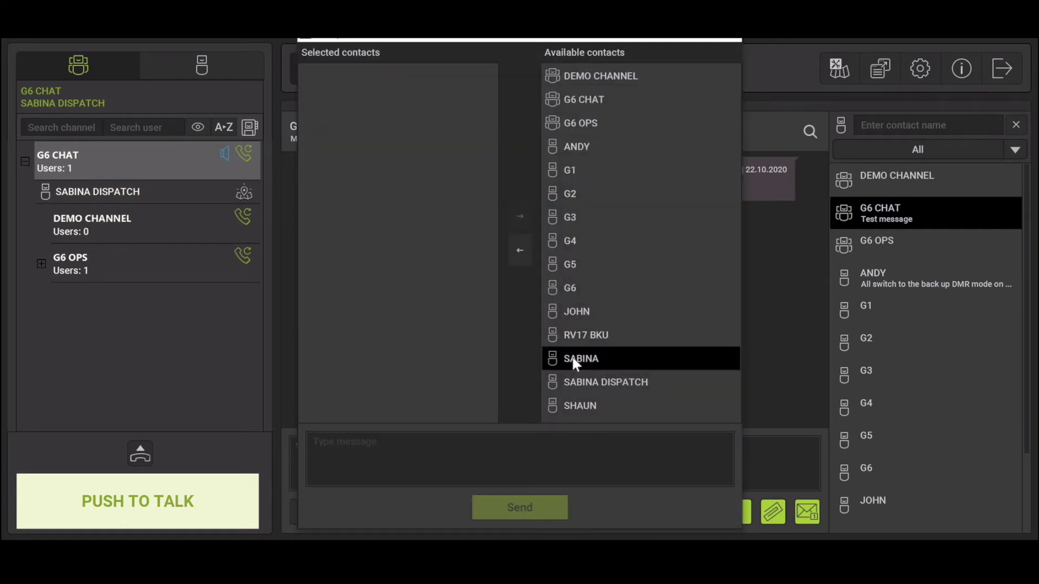
pyautogui.click(520, 250)
pyautogui.click(577, 98)
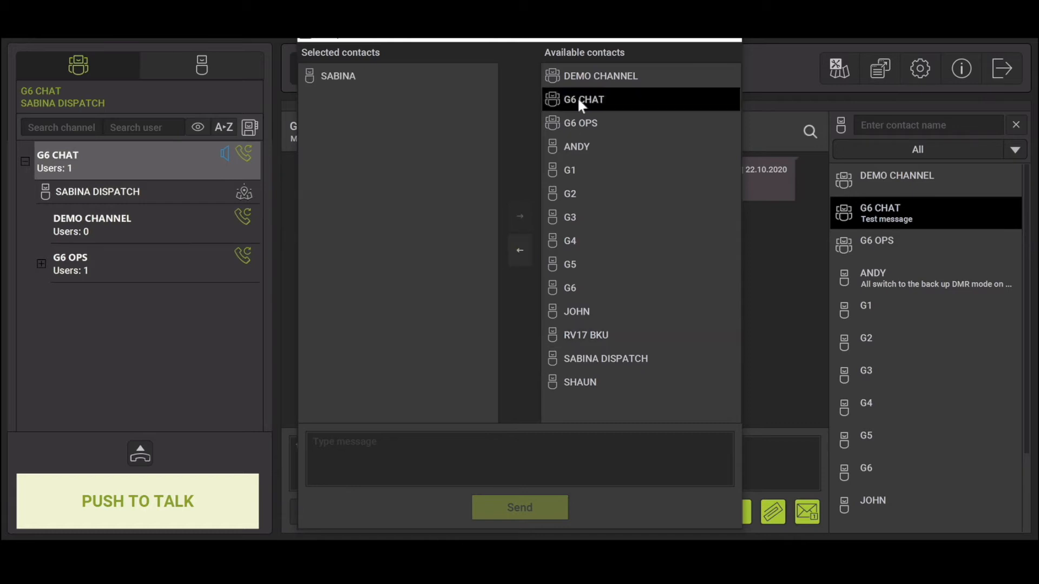
pyautogui.click(519, 250)
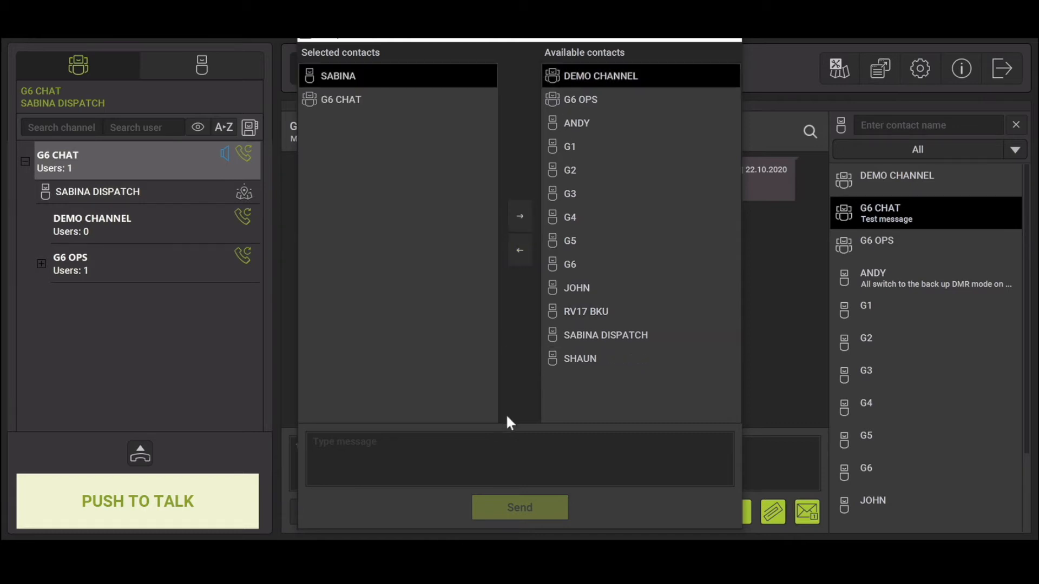
# - Send 'Test message multiple send.' to the selected recipients and close the composer
pyautogui.click(510, 462)
pyautogui.write('Test message ')
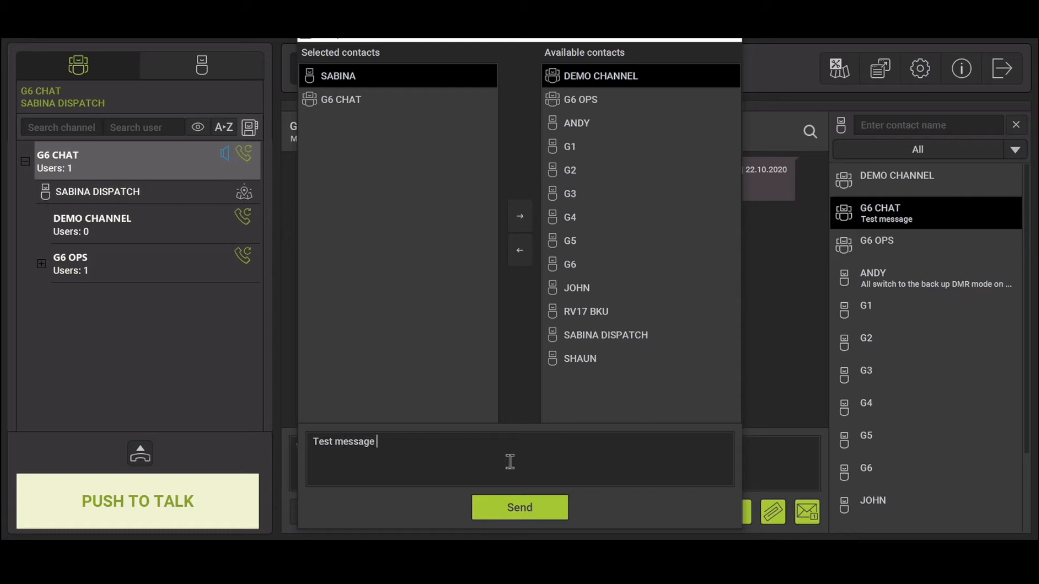
pyautogui.write('multiple users')
pyautogui.click(521, 508)
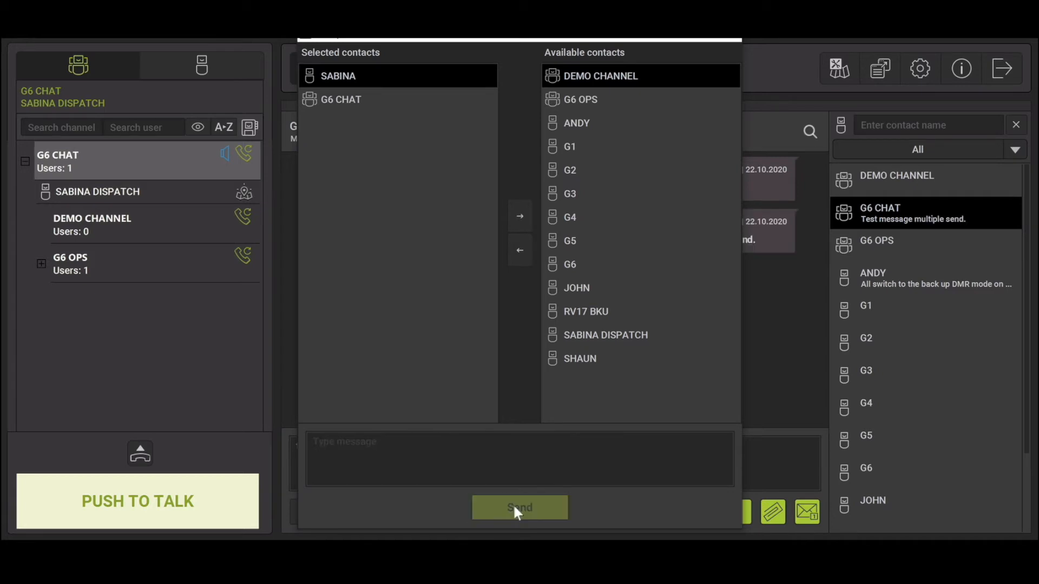
pyautogui.click(728, 41)
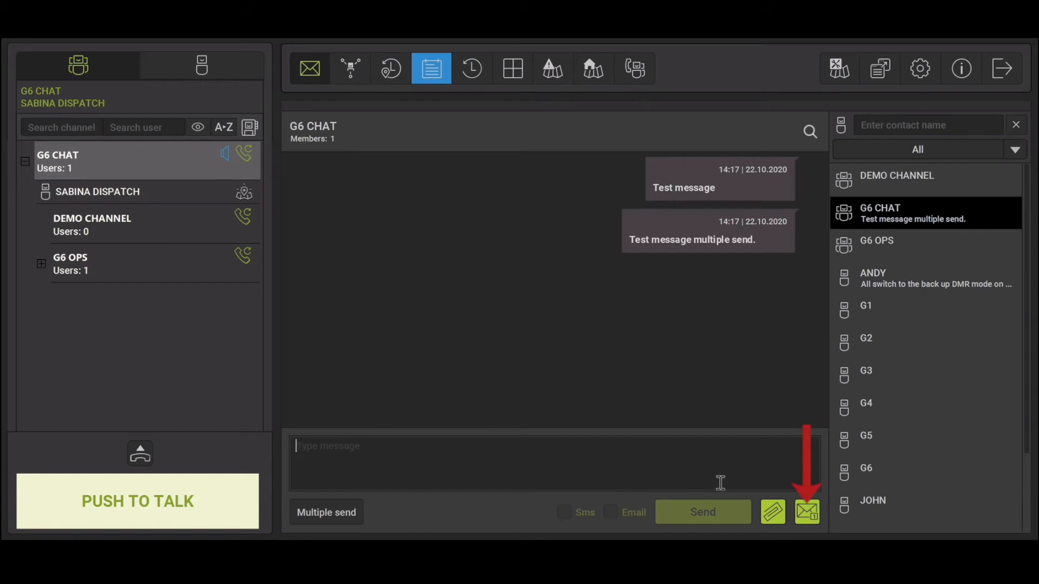
# - Send the preset status 'Starting lunch break.' from the Status messages list to G6 CHAT
pyautogui.click(807, 512)
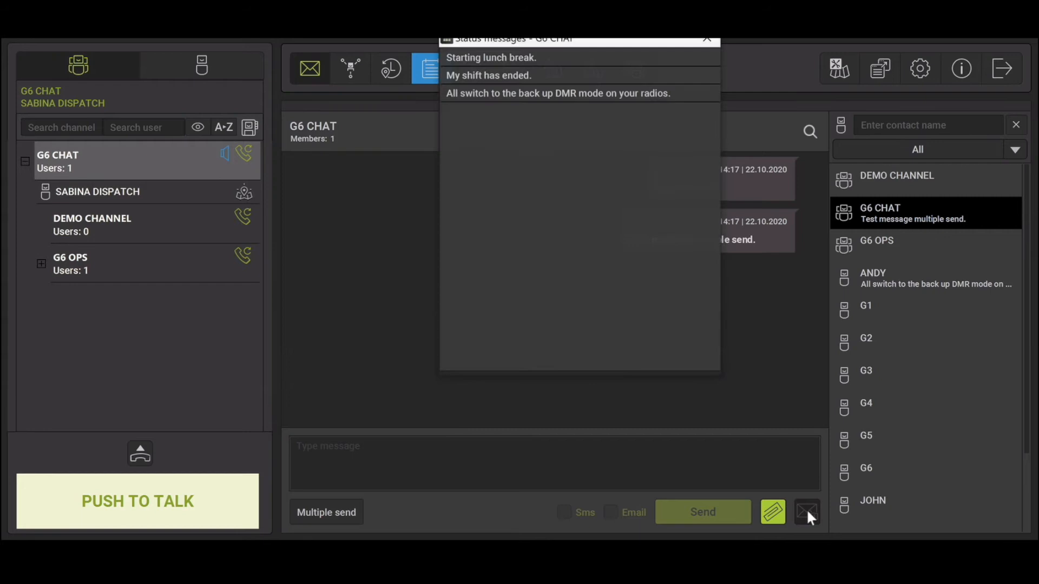
pyautogui.click(514, 57)
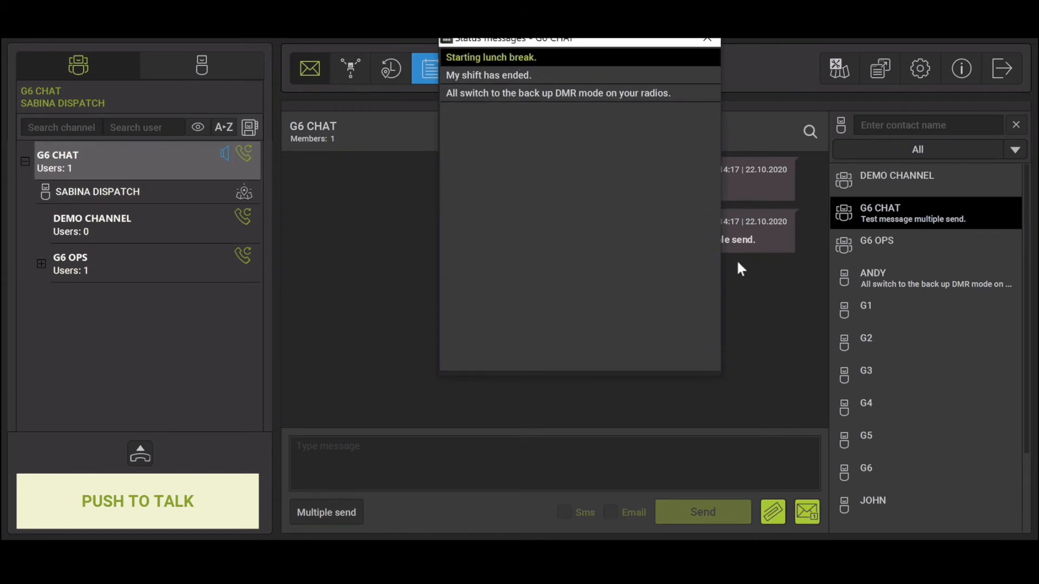
pyautogui.doubleClick(632, 57)
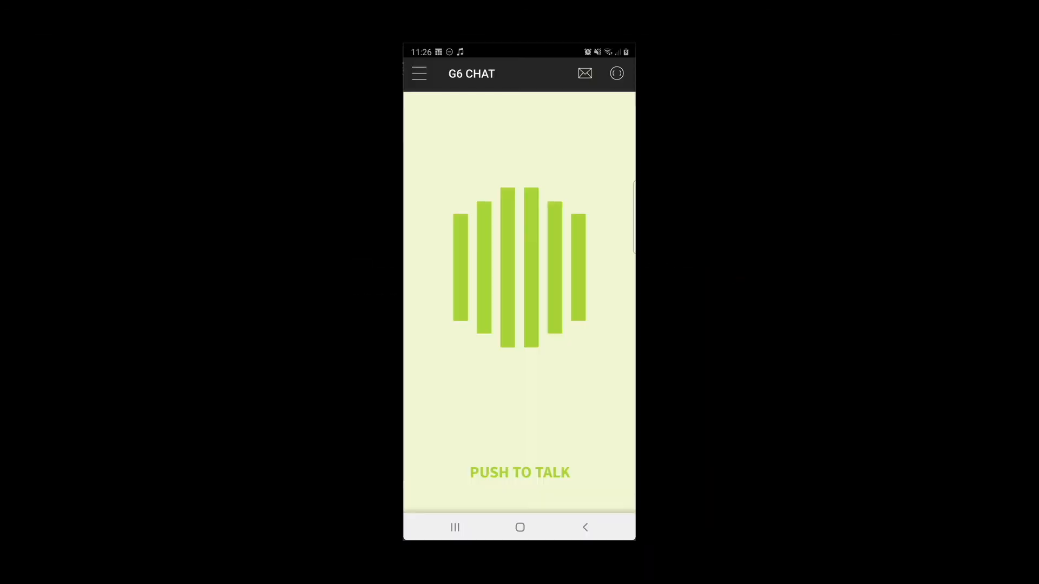
# - From Recent, open G6 OPS on the phone and send the reply 'test message'
pyautogui.click(419, 74)
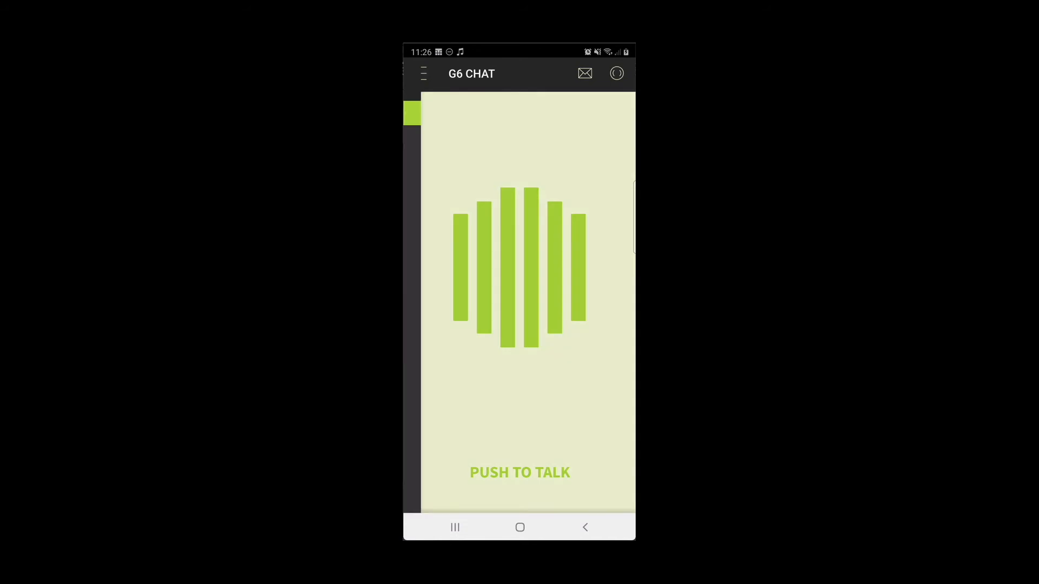
pyautogui.click(453, 216)
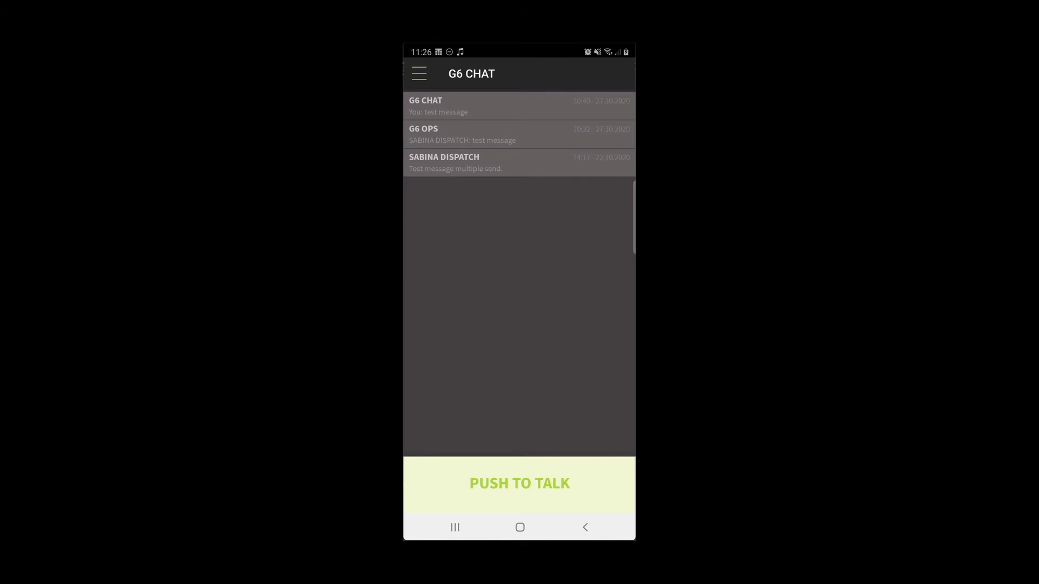
pyautogui.click(520, 135)
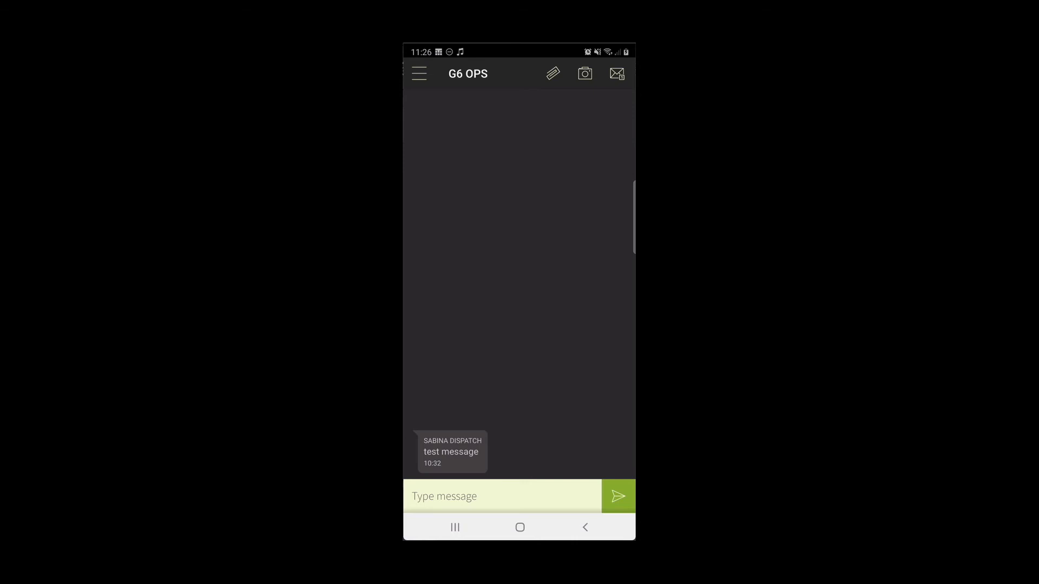
pyautogui.click(501, 496)
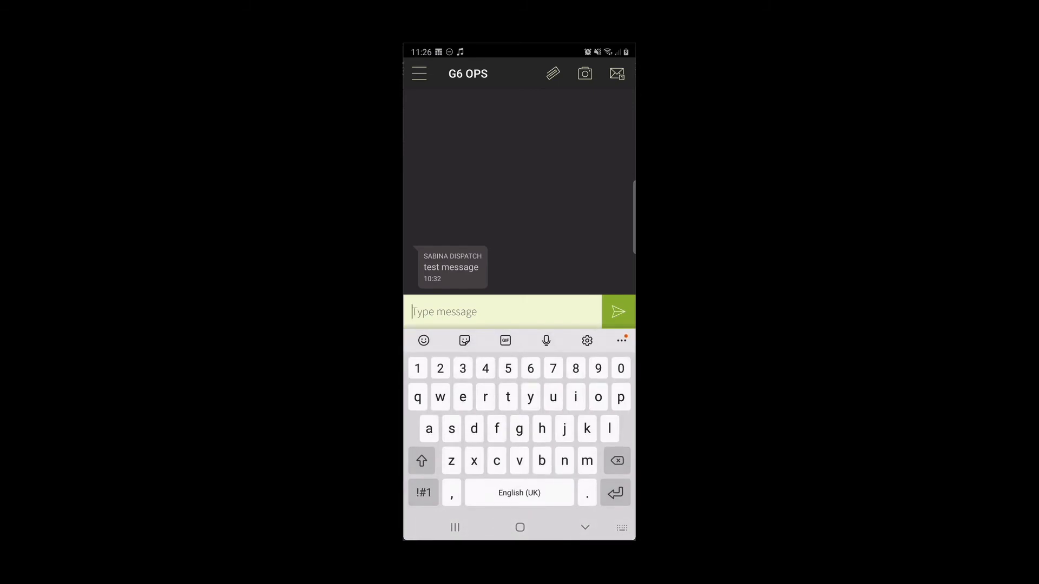
pyautogui.write('test me')
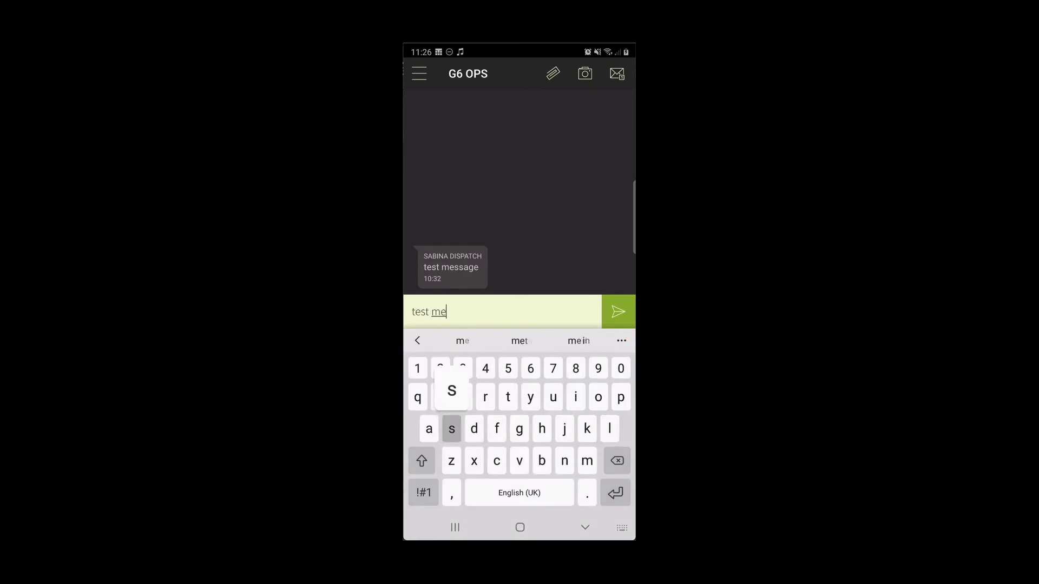
pyautogui.write('ssage')
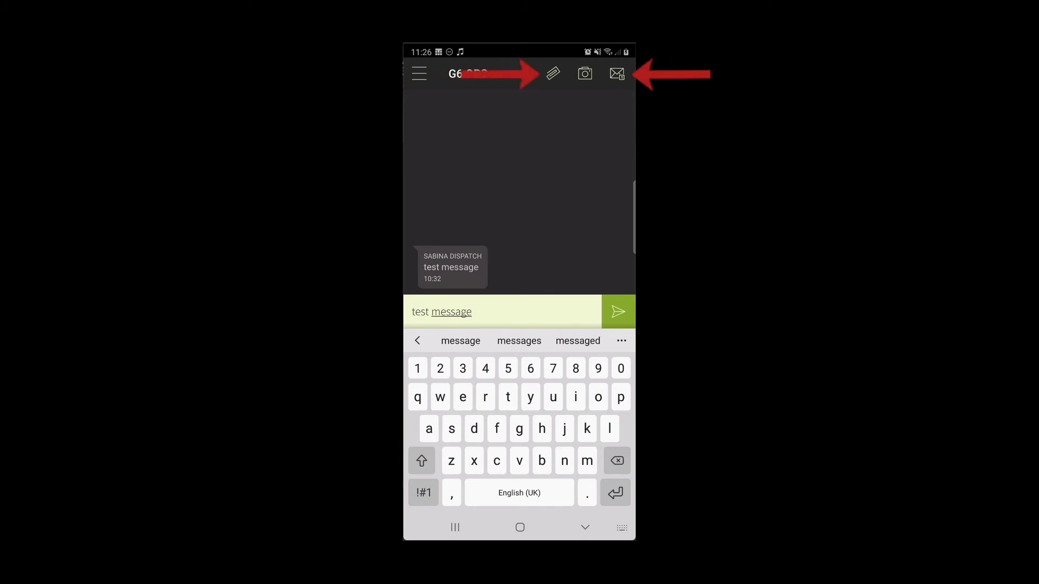
pyautogui.click(618, 312)
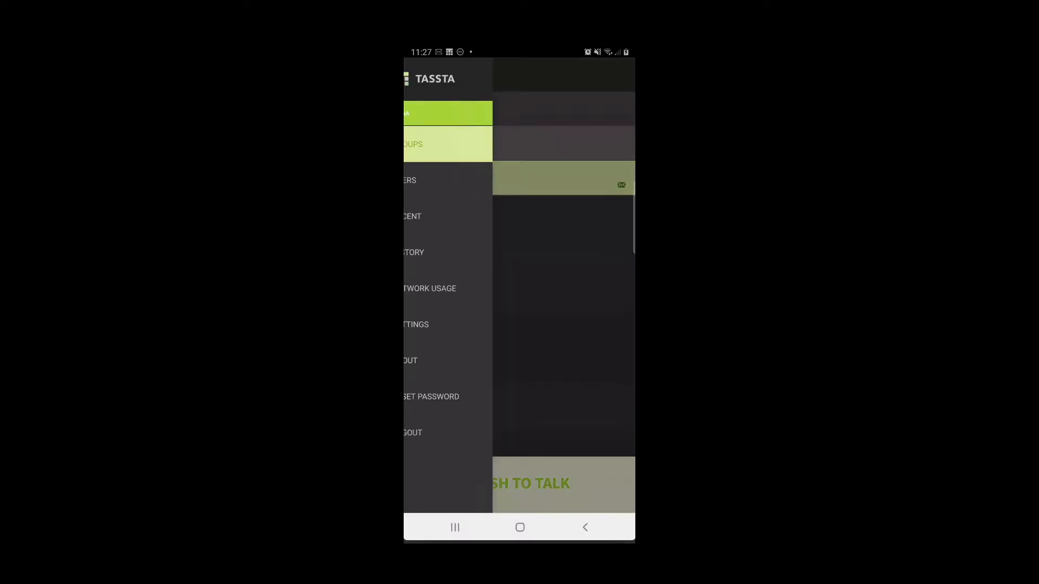
# - Reopen G6 OPS from Recent and mark the dispatcher's new message as read
pyautogui.click(453, 216)
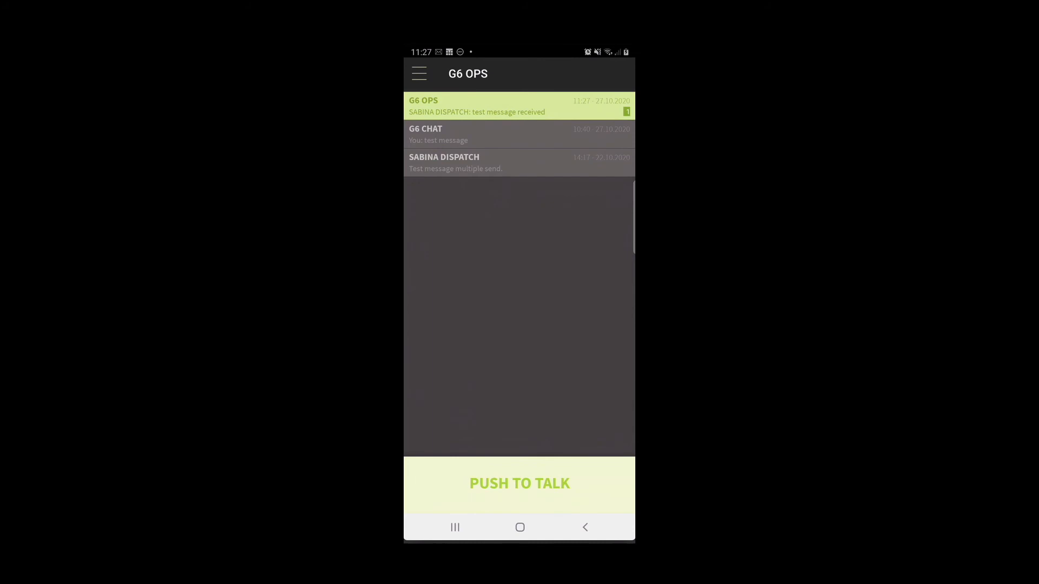
pyautogui.click(487, 106)
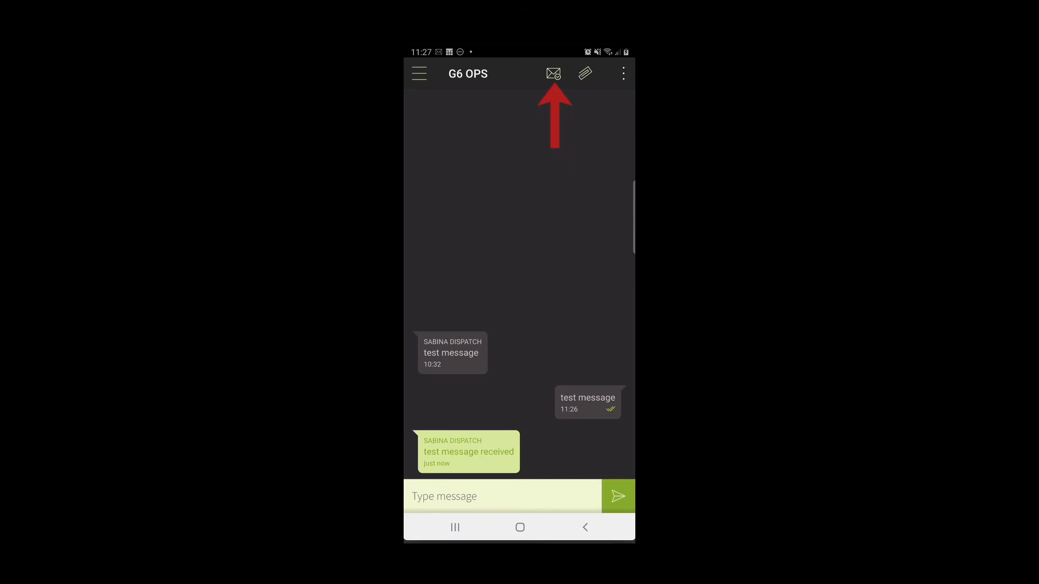
pyautogui.click(554, 74)
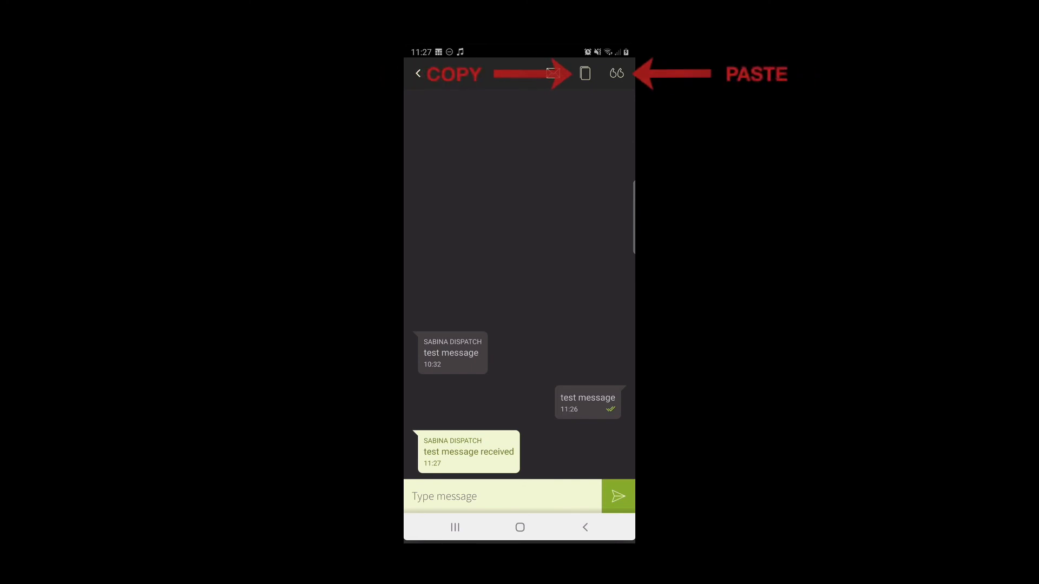
# - Copy 'test message received', paste it into the reply field and send it in G6 OPS
pyautogui.click(585, 74)
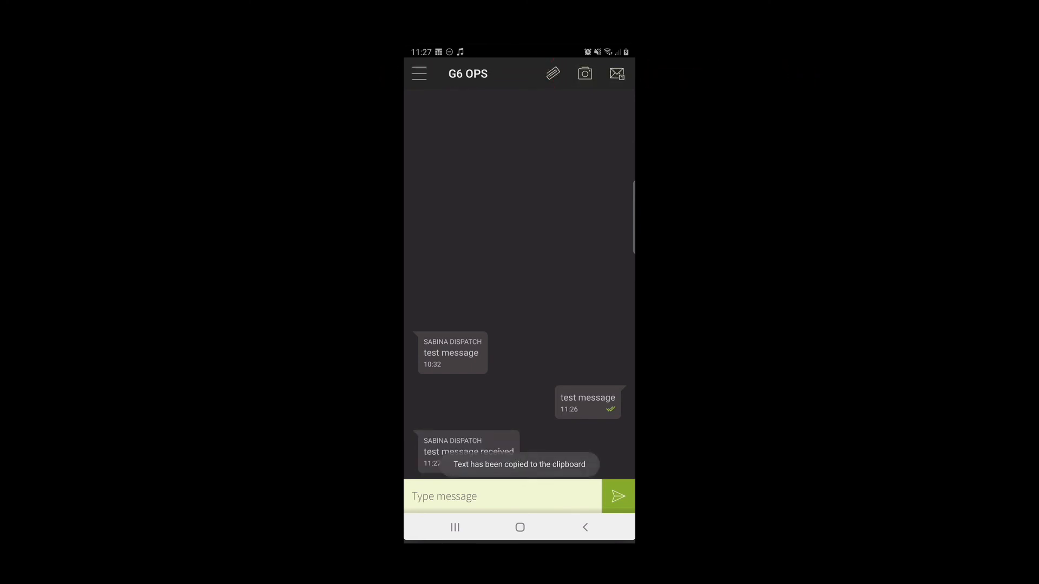
pyautogui.click(502, 496)
pyautogui.click(501, 311)
pyautogui.click(423, 285)
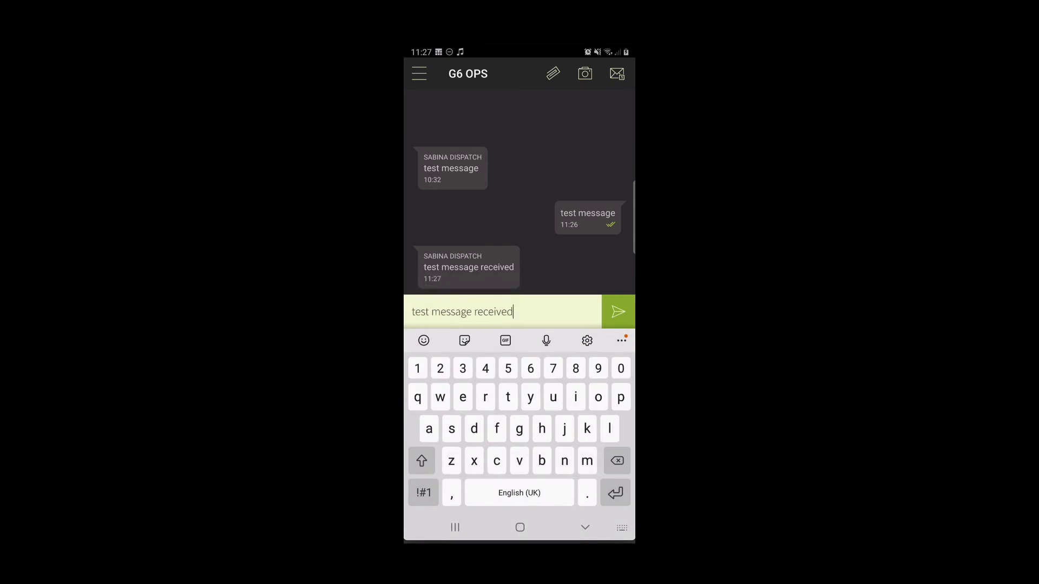
pyautogui.click(618, 312)
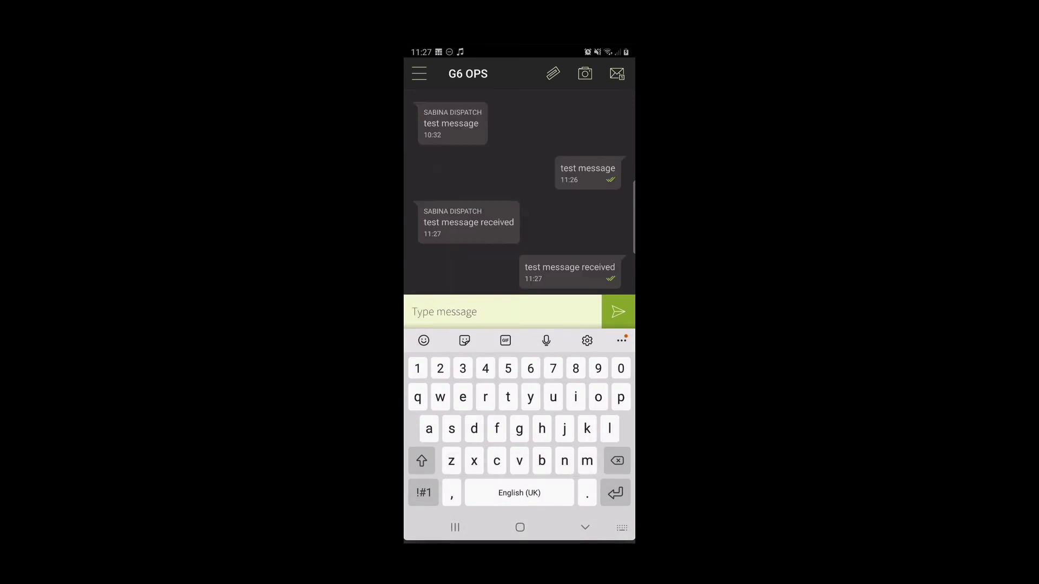